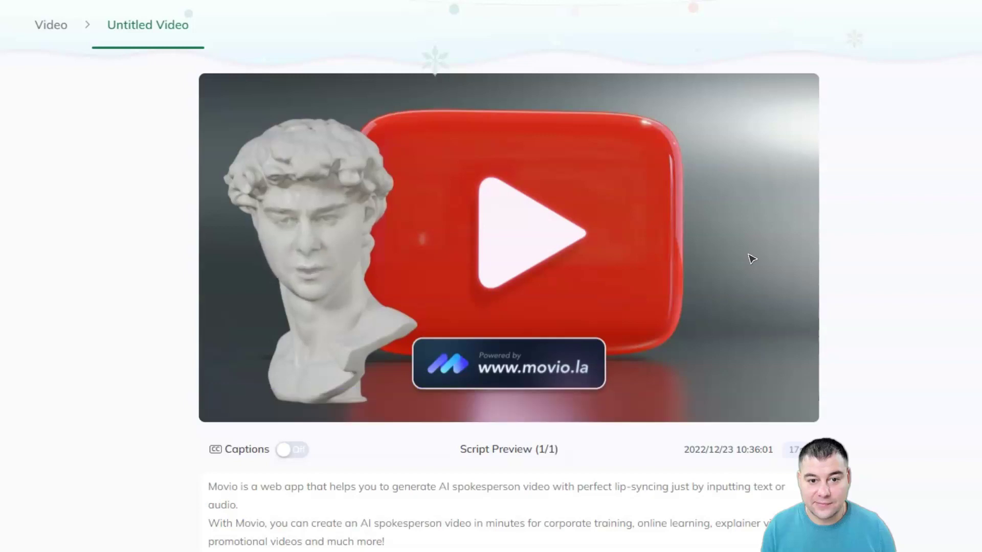
Step: Preview the statue-bust Untitled Video with its two Wille - Natural script lines in the editor
mouse_move(745, 258)
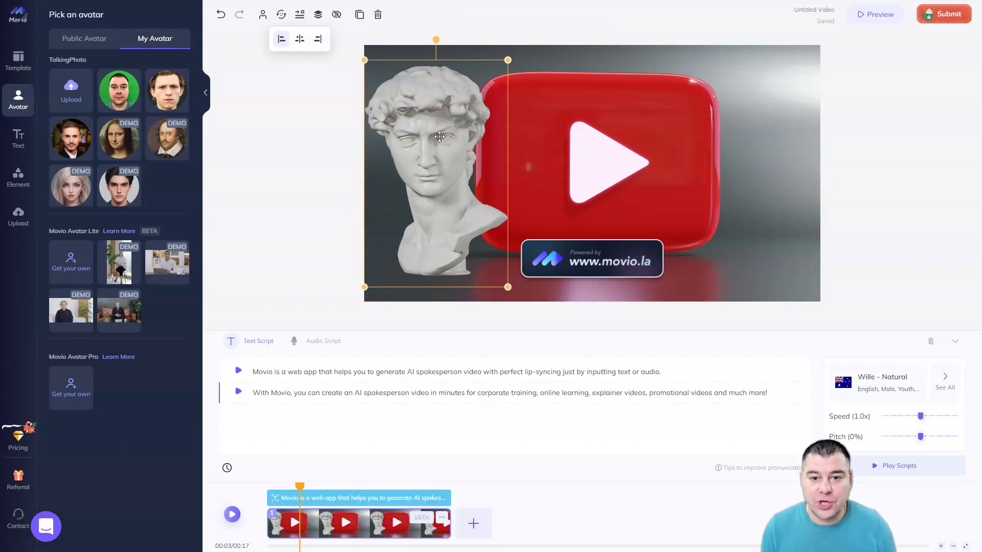
Step: Shift the bust down-right, apply your green-background Face Album face, and rewind to 00:00
drag(402, 197, 440, 213)
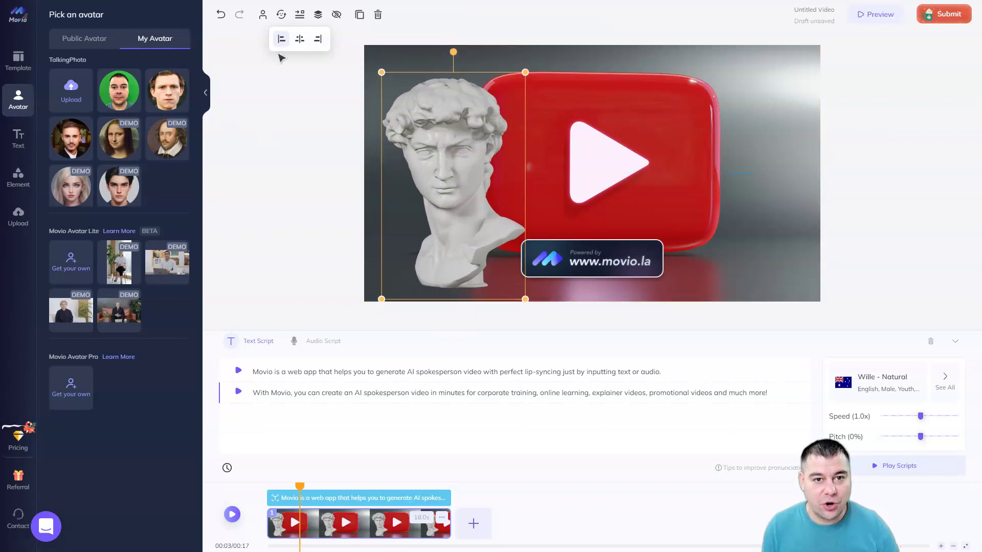
click(281, 16)
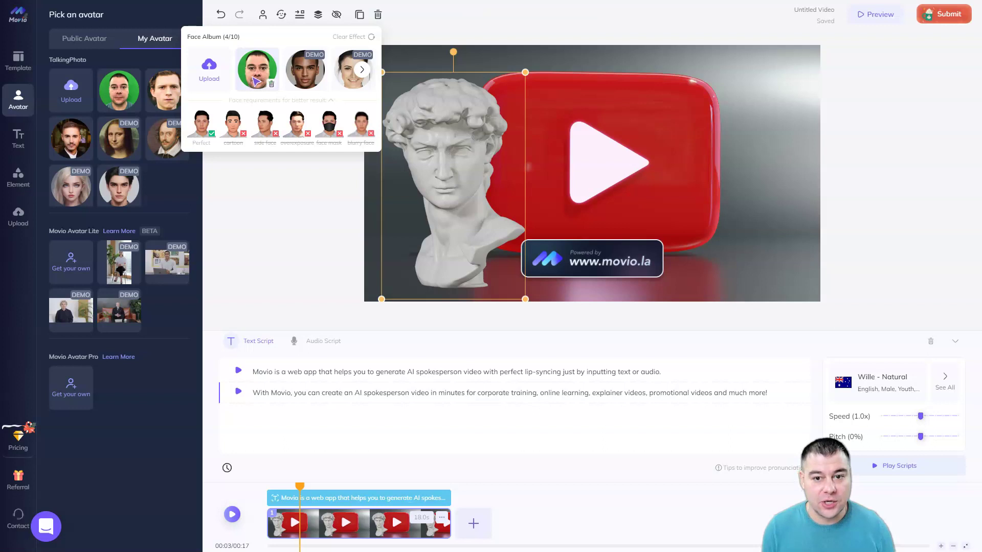
click(256, 81)
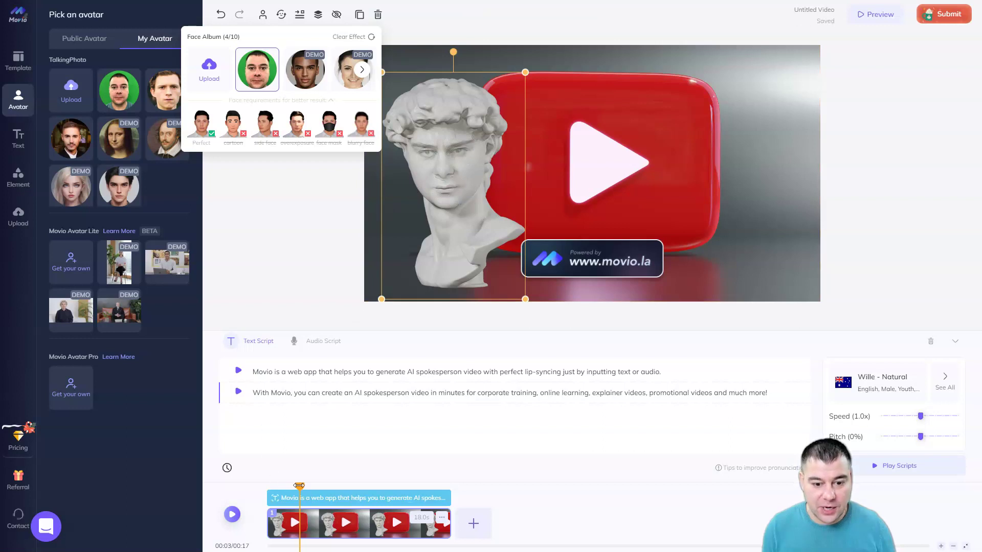
drag(299, 486, 270, 483)
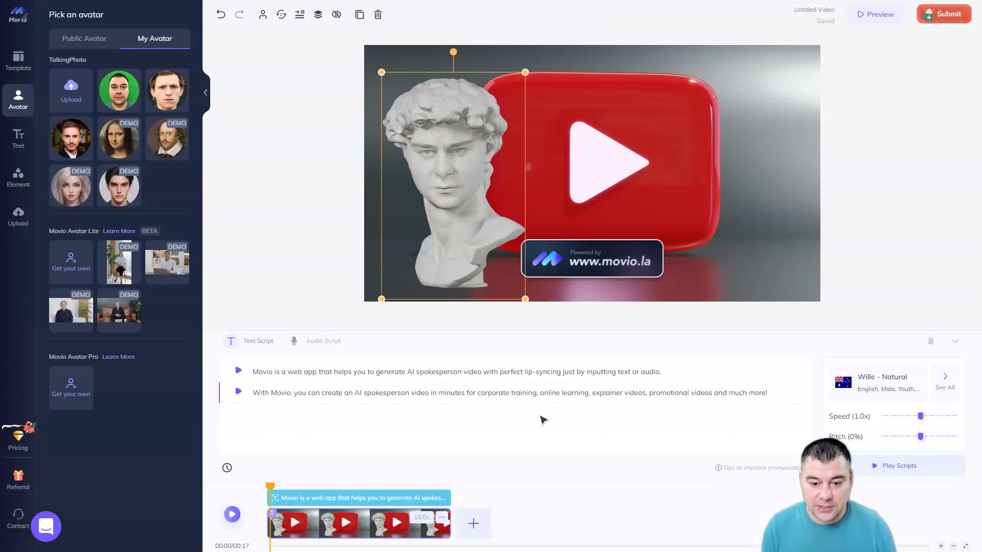
Step: Submit the Untitled Video for rendering, confirm the credit spend, then open the Template gallery
click(945, 15)
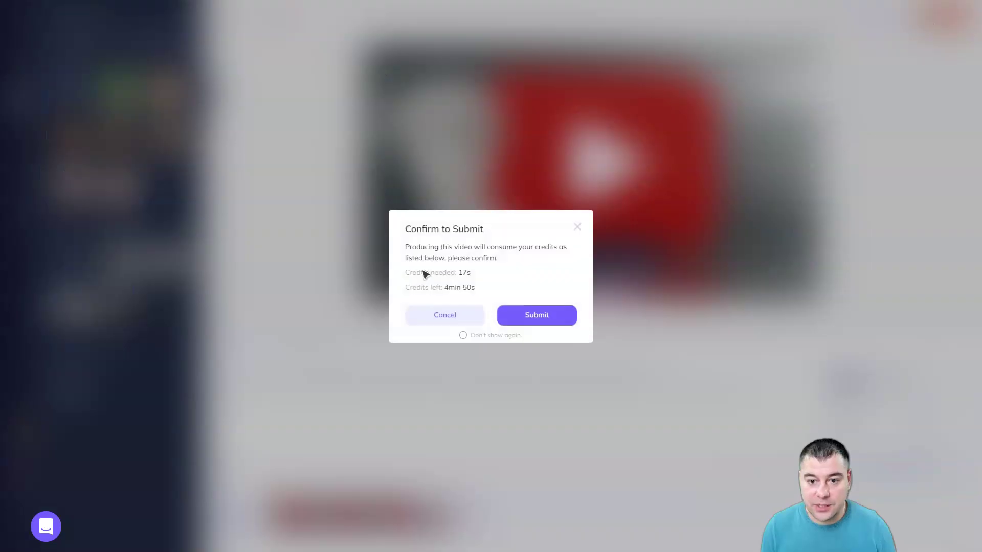
click(532, 320)
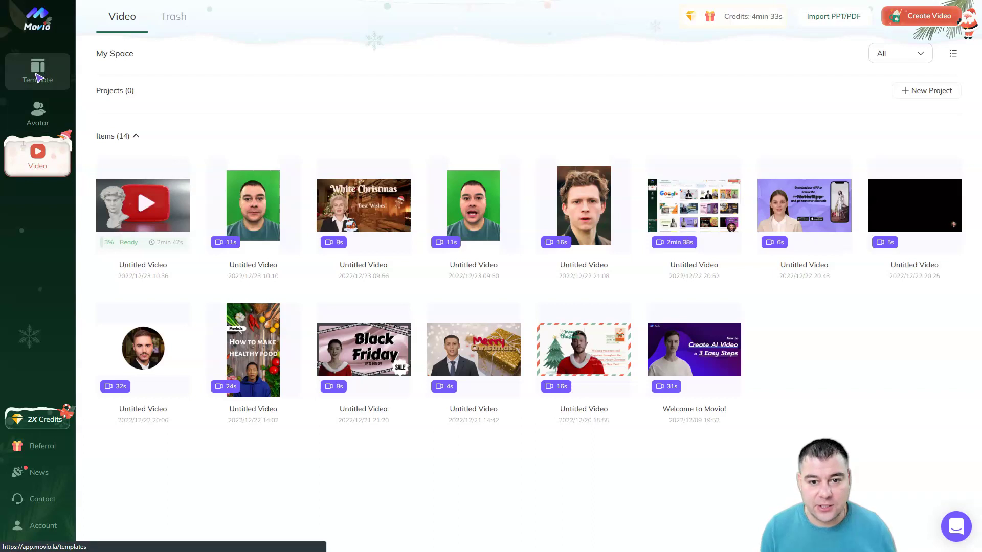
click(39, 78)
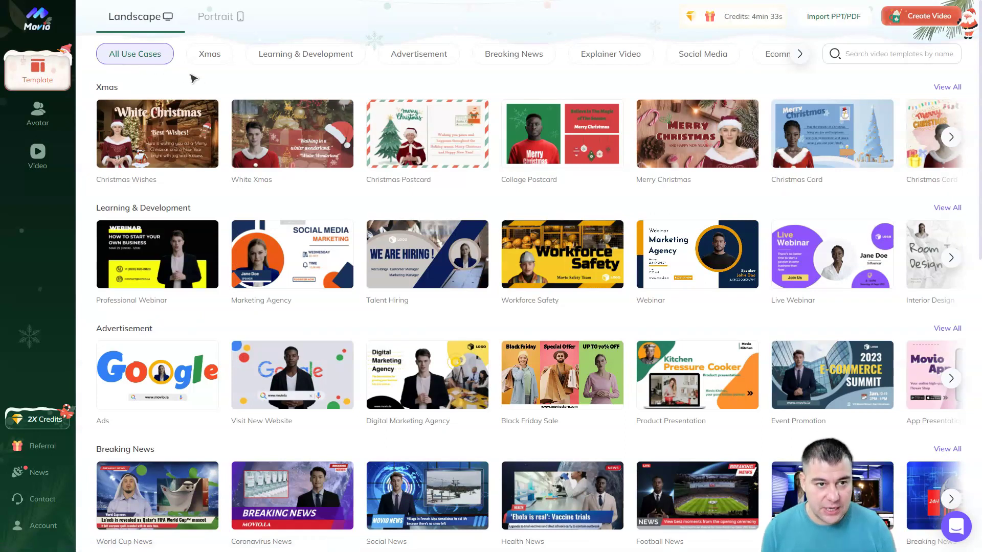
Step: Filter templates to the Xmas category, browse them, and switch to Portrait format
click(211, 56)
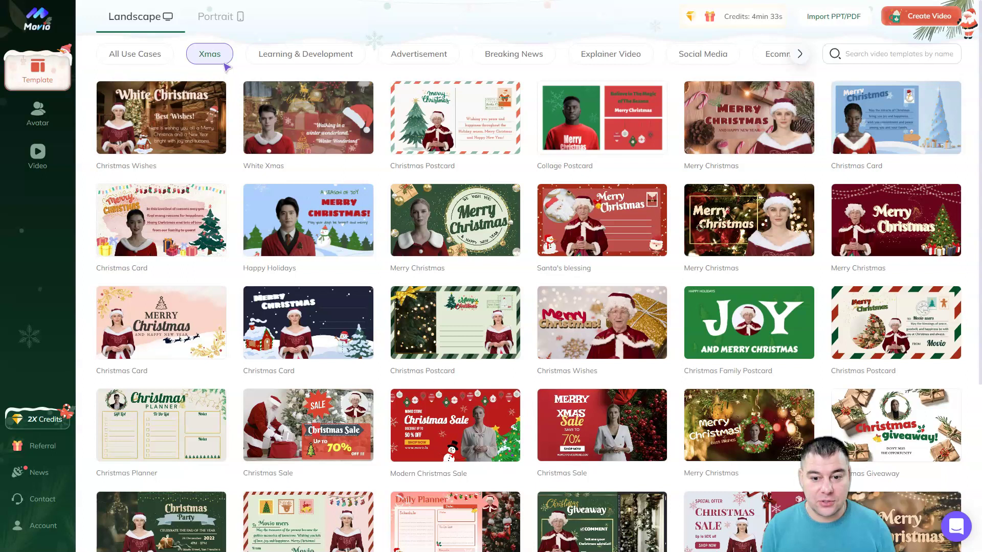
scroll(522, 255, down, 3)
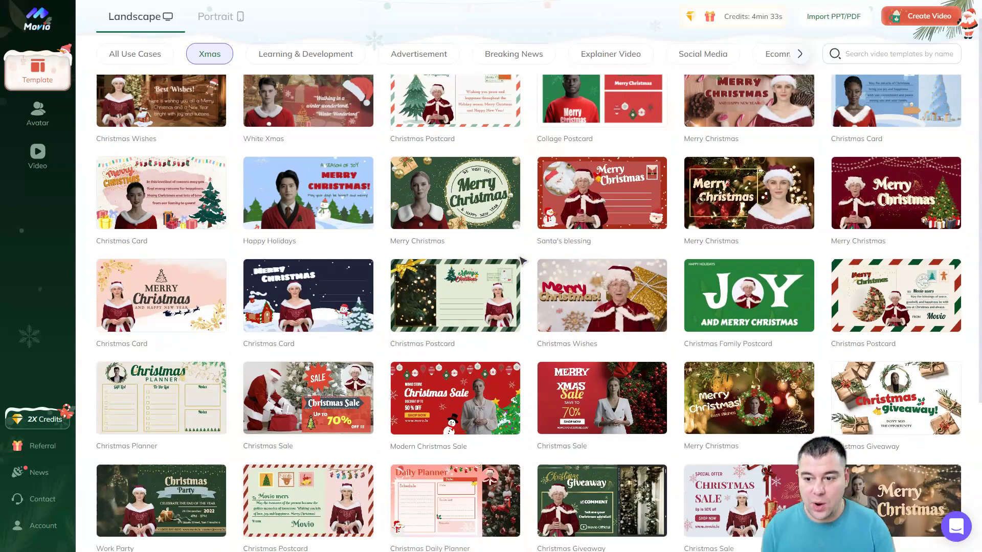
scroll(521, 269, down, 2)
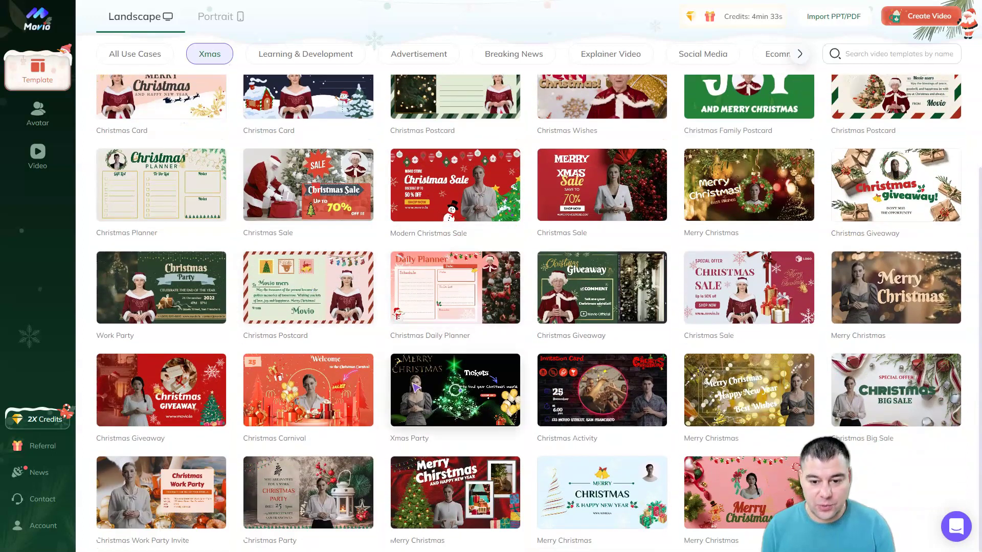
scroll(444, 379, up, 5)
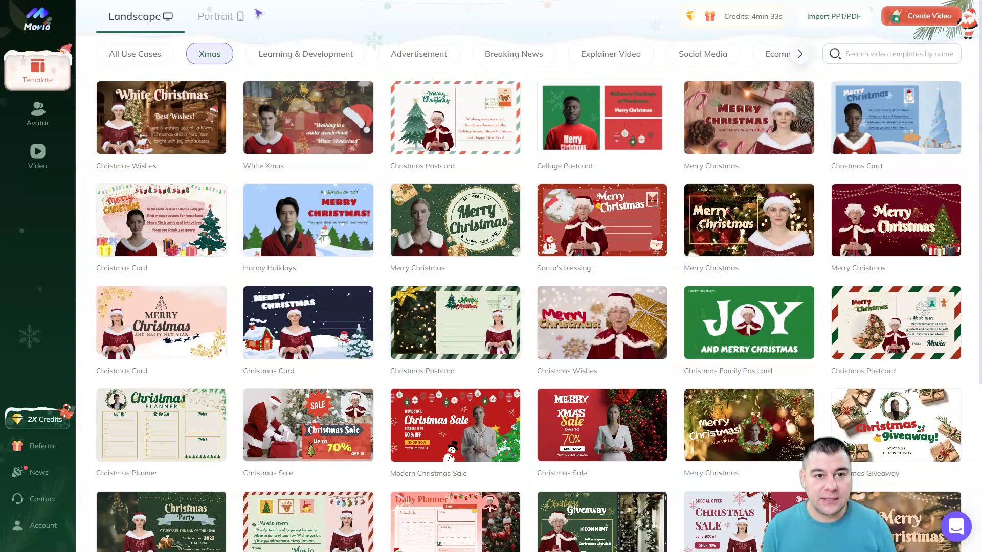
click(237, 20)
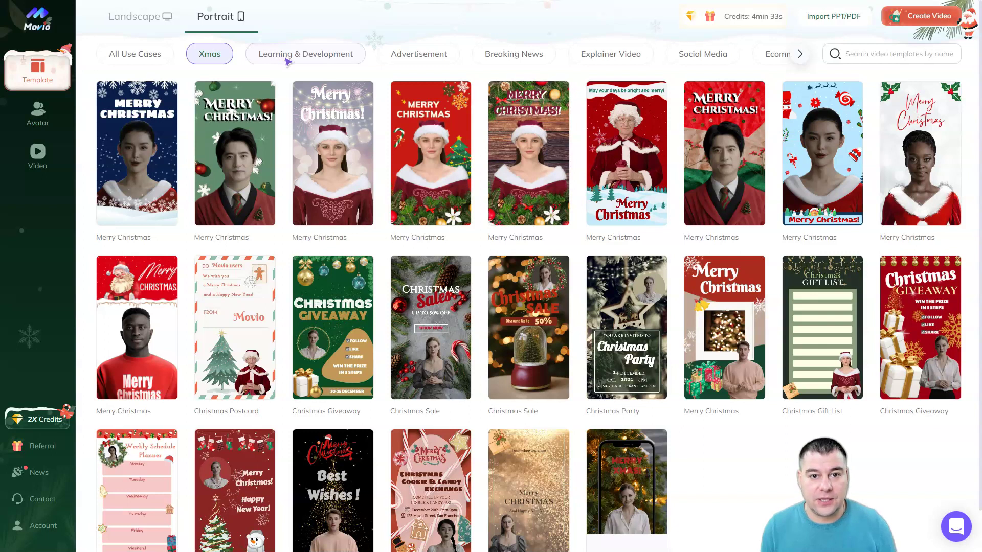
Step: Browse the Learning & Development, Advertisement, Breaking News, Explainer Video and Social Media template categories
click(286, 60)
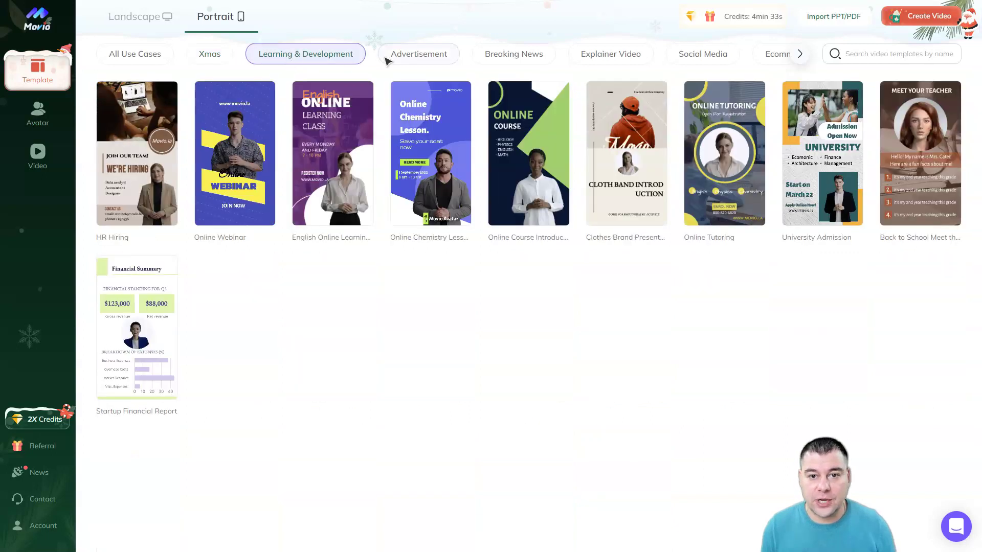
click(428, 57)
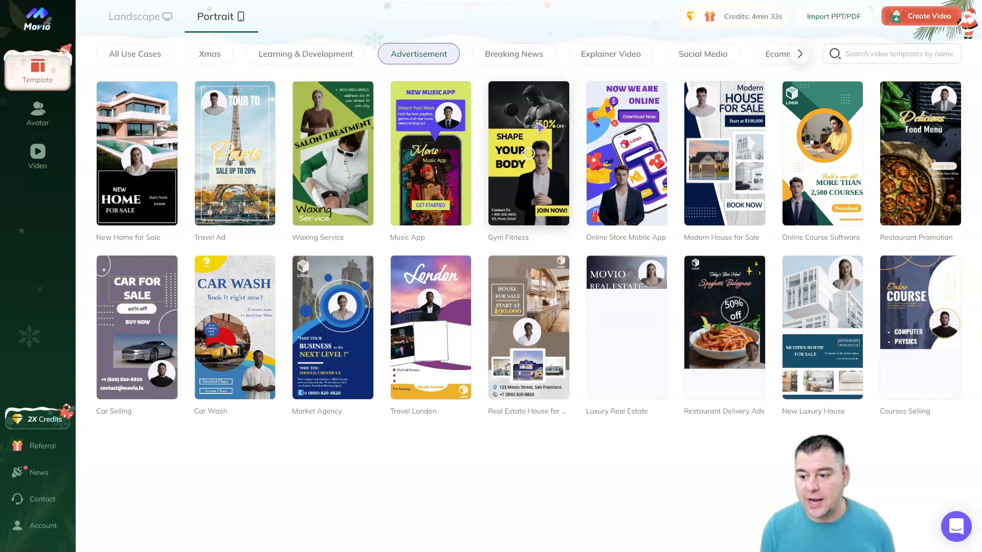
click(510, 57)
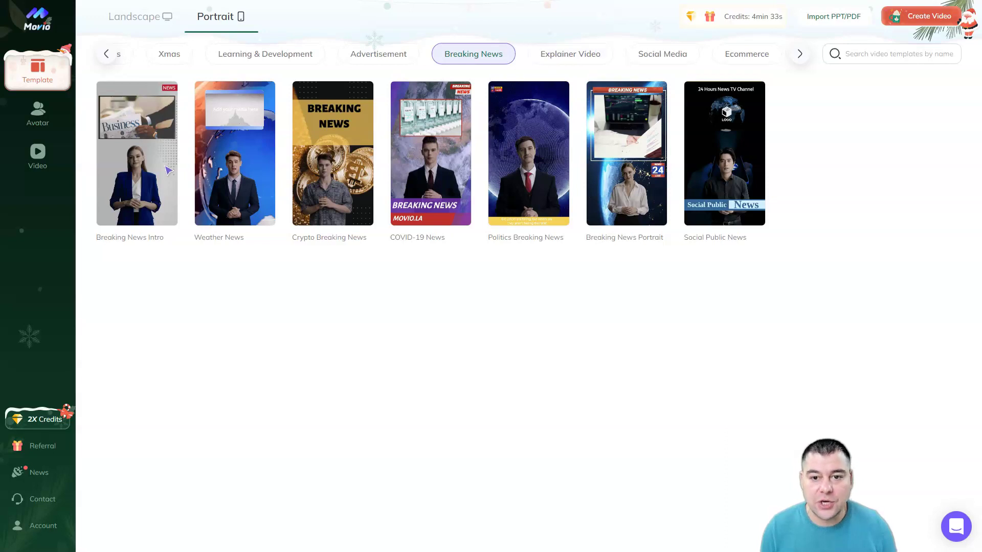
click(563, 61)
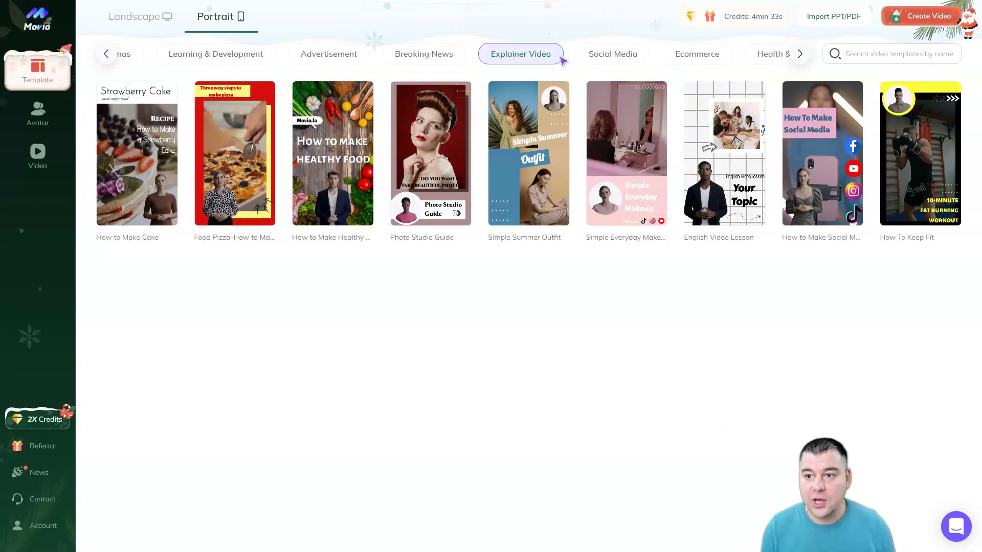
click(569, 55)
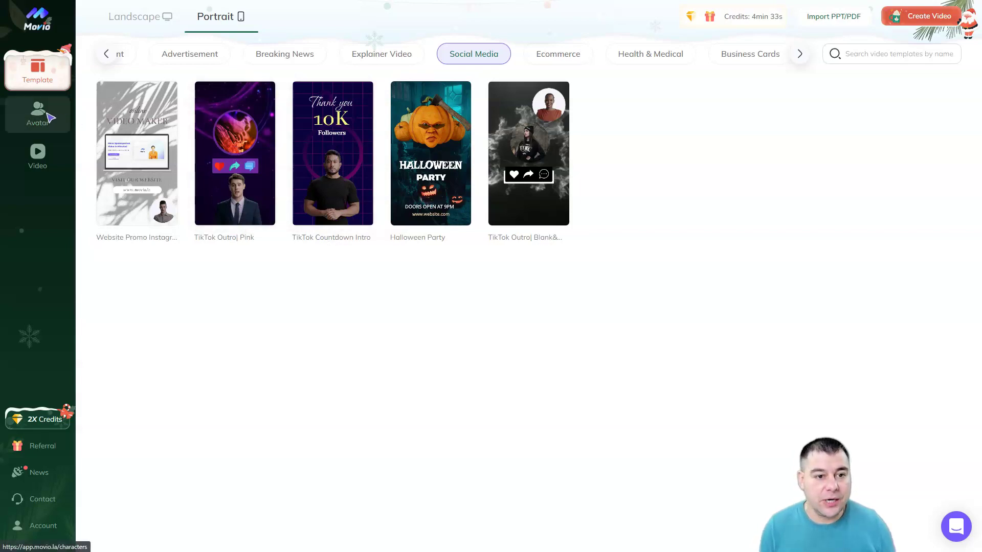
Step: Show the landscape-format Social Media templates such as Live Webinar and YouTube Intro
click(106, 54)
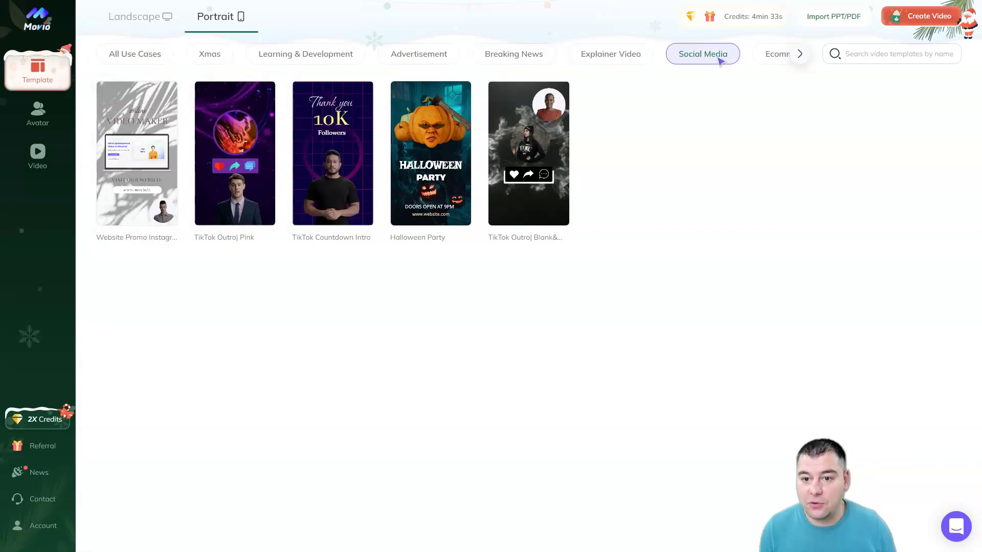
click(162, 16)
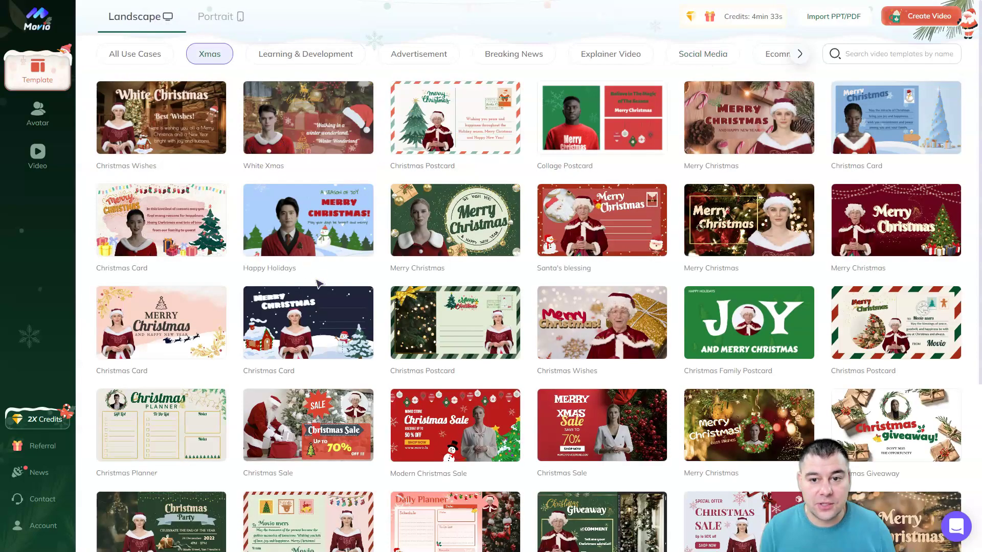
click(696, 54)
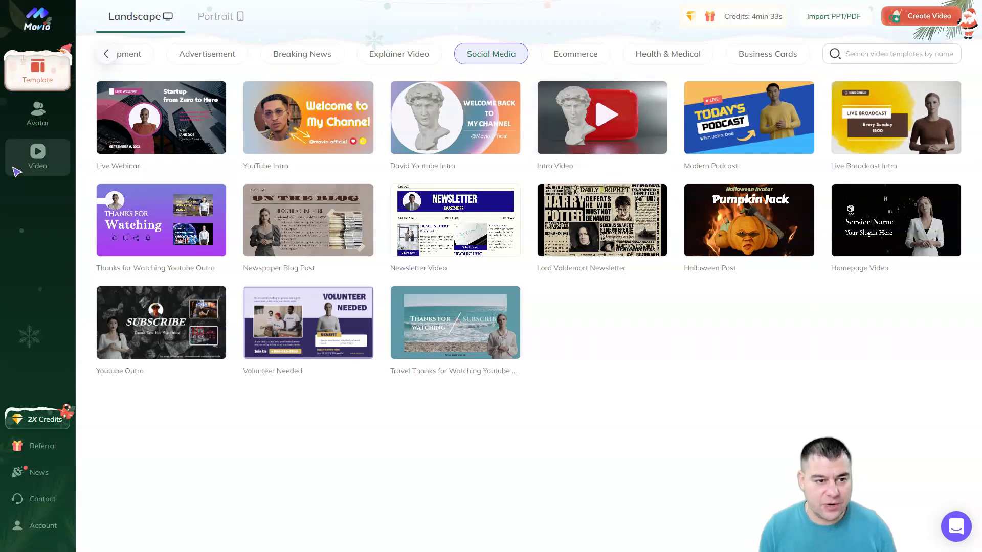
Step: Glance at My Space, then scroll through the 118 avatars in the Public Avatar library
click(45, 166)
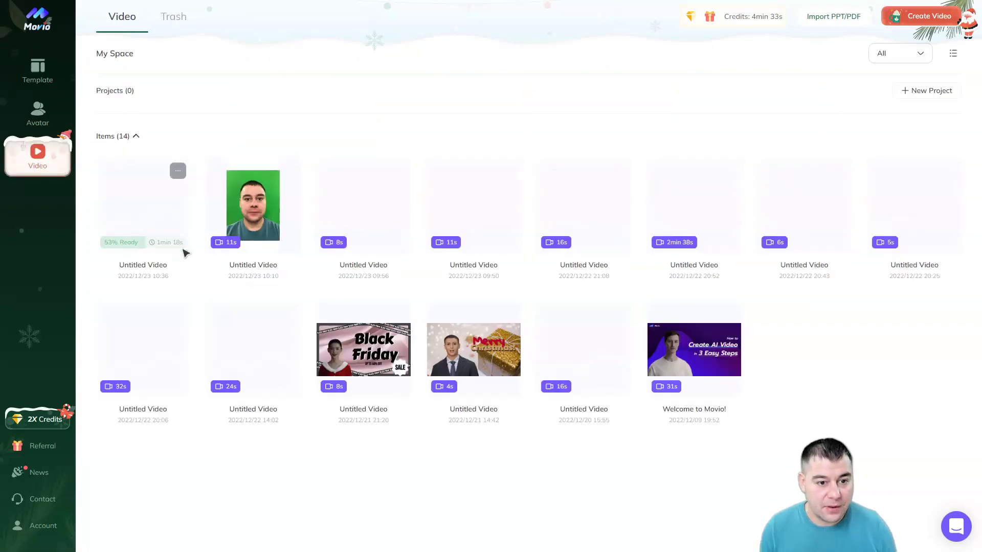
click(36, 122)
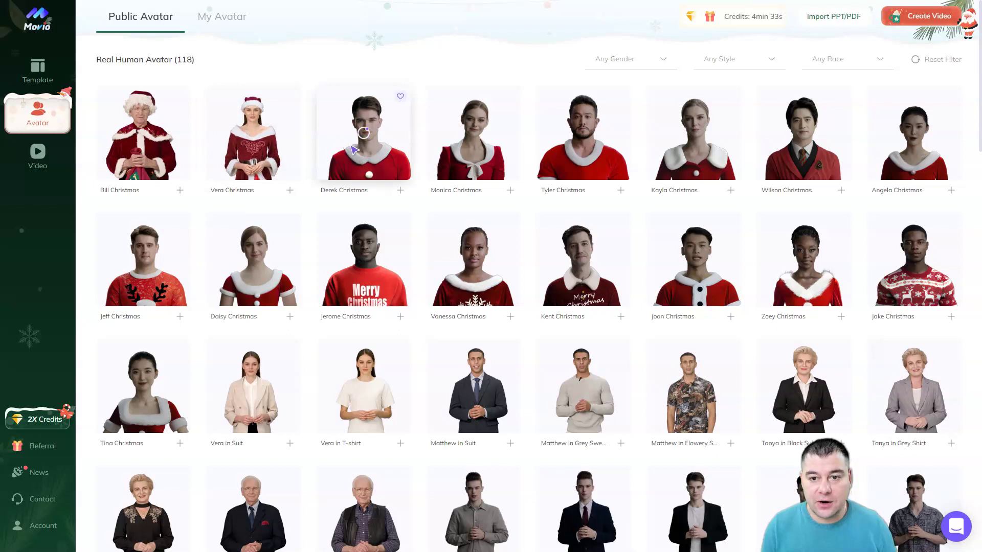
scroll(506, 193, down, 1)
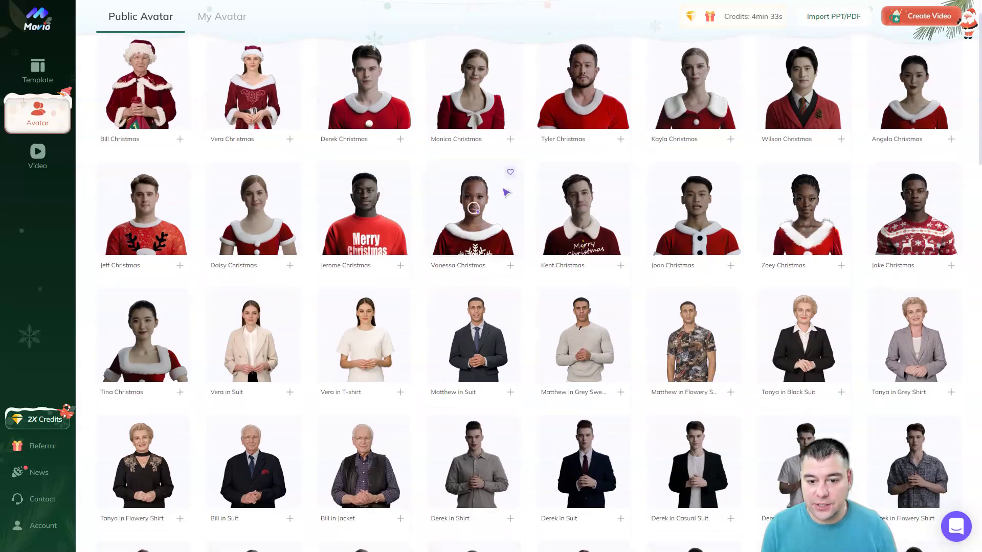
scroll(506, 192, down, 5)
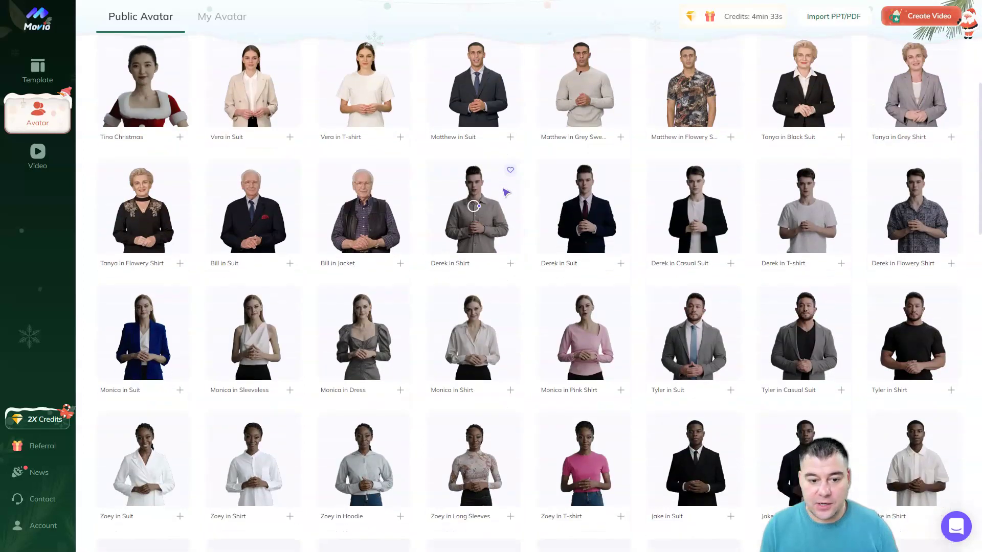
scroll(506, 192, down, 5)
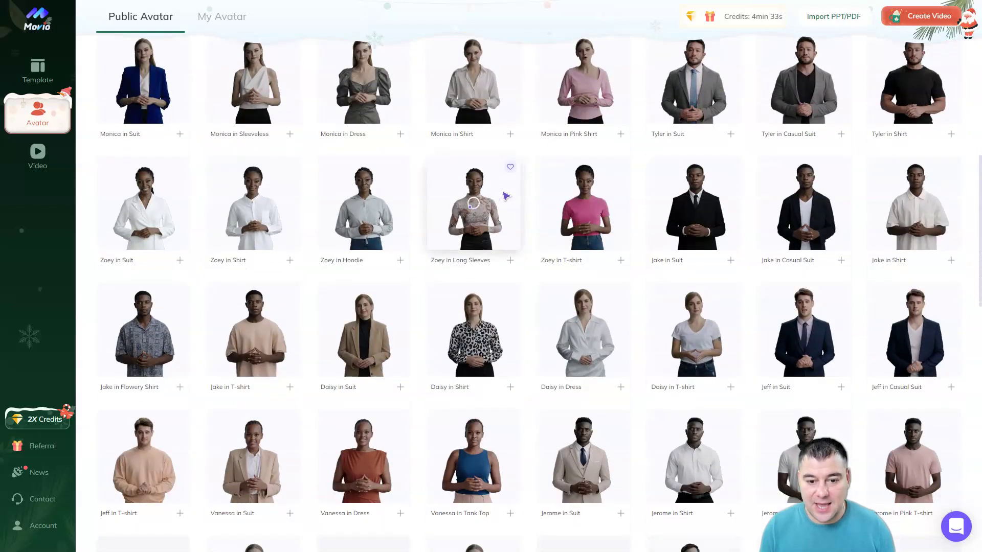
scroll(506, 195, down, 5)
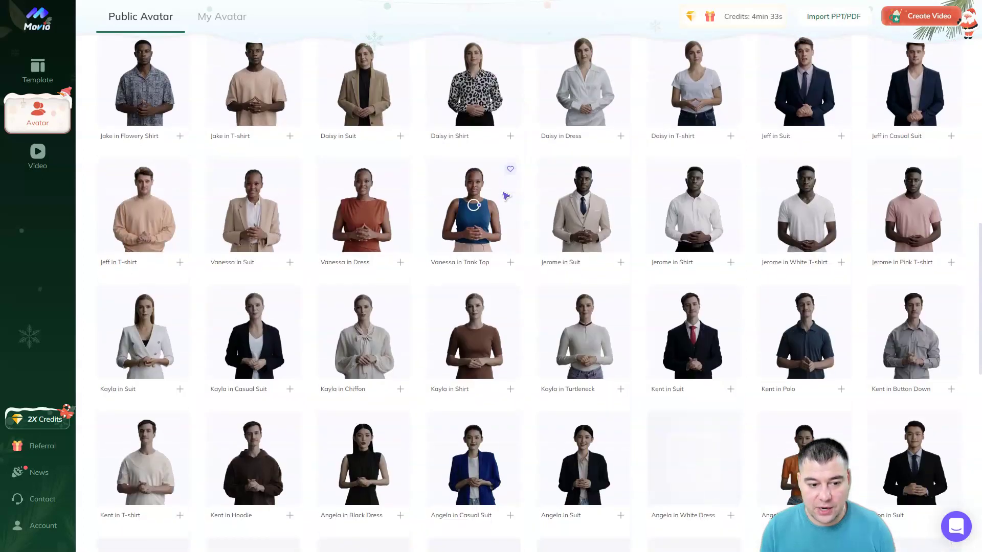
scroll(506, 196, down, 5)
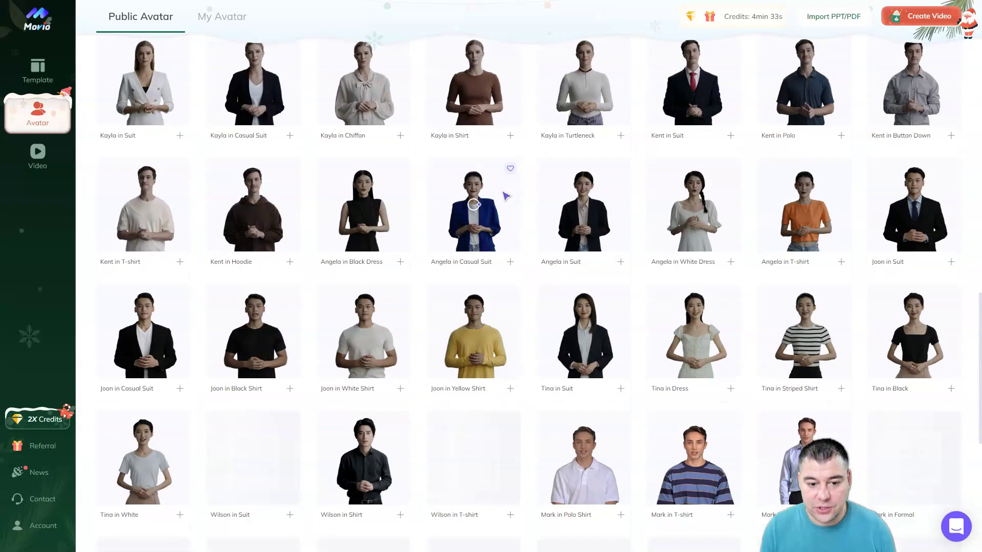
scroll(506, 196, down, 4)
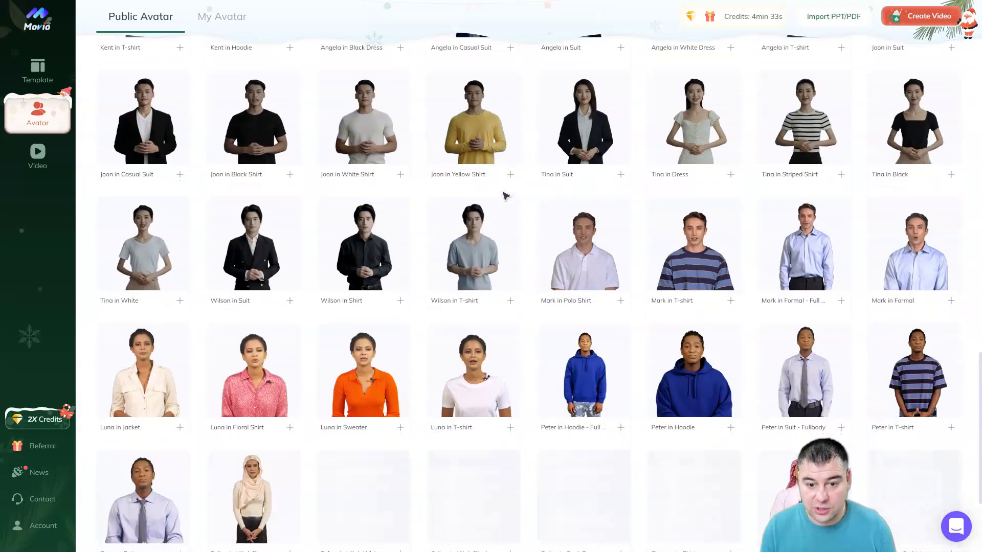
scroll(506, 196, down, 3)
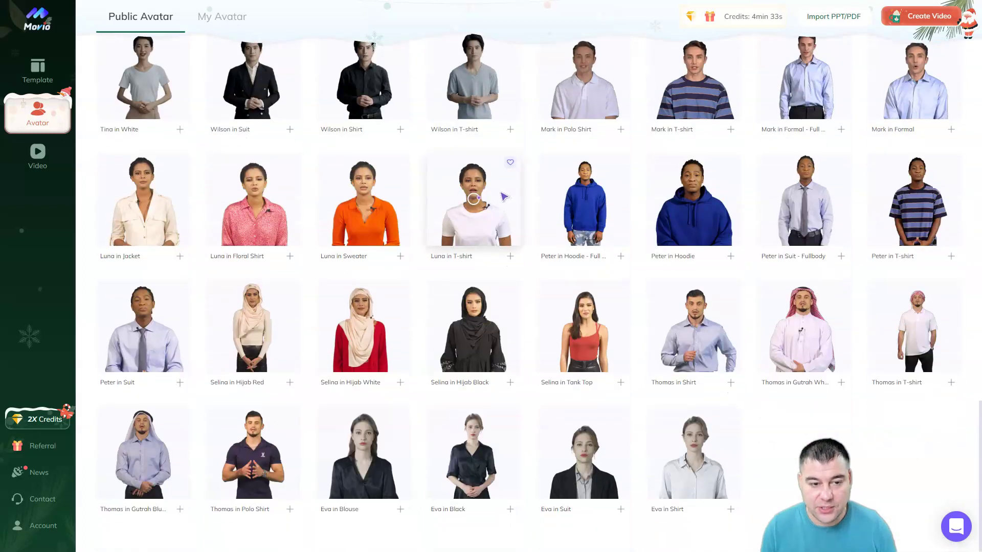
Step: View your seven TalkingPhotos under My Avatar, then open the free Santa-Me Video creator
click(503, 196)
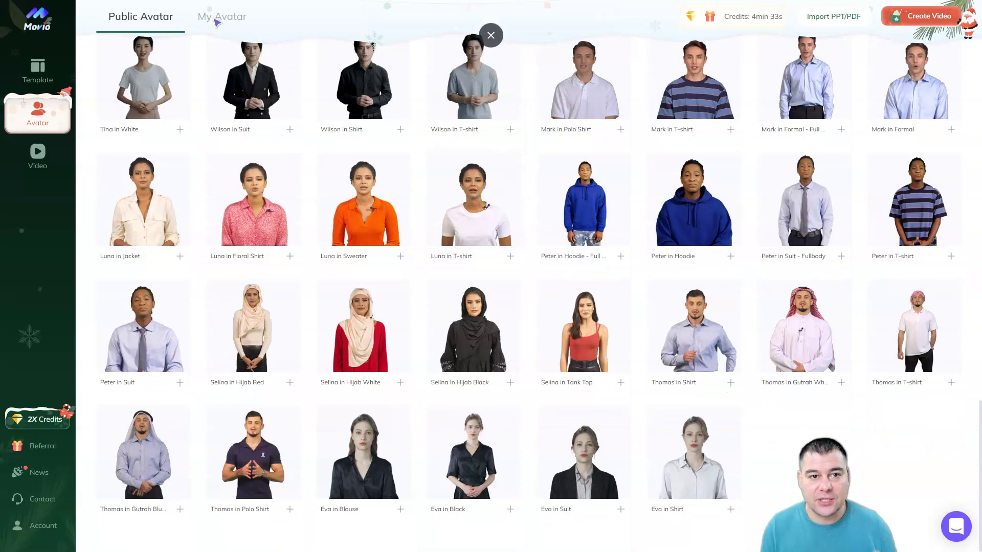
click(218, 20)
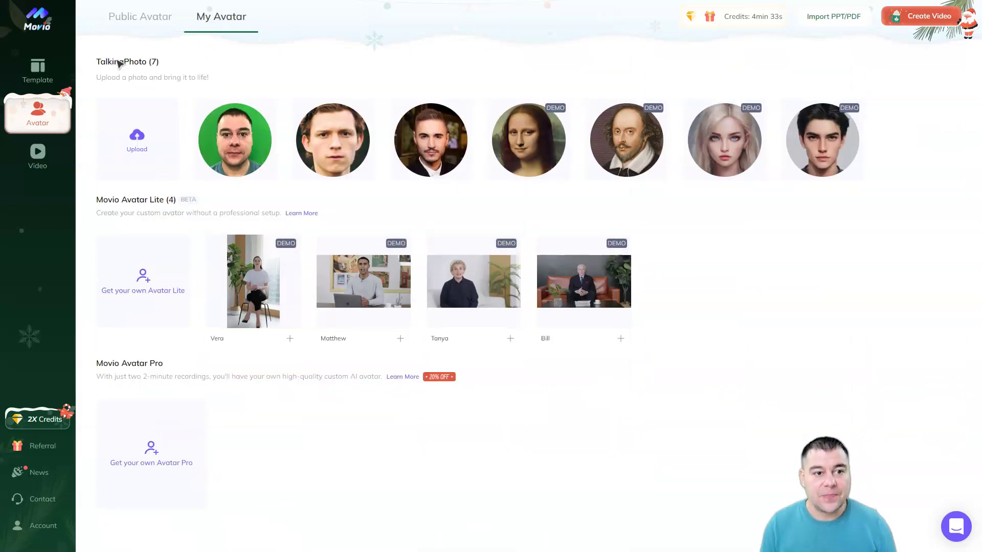
mouse_move(128, 102)
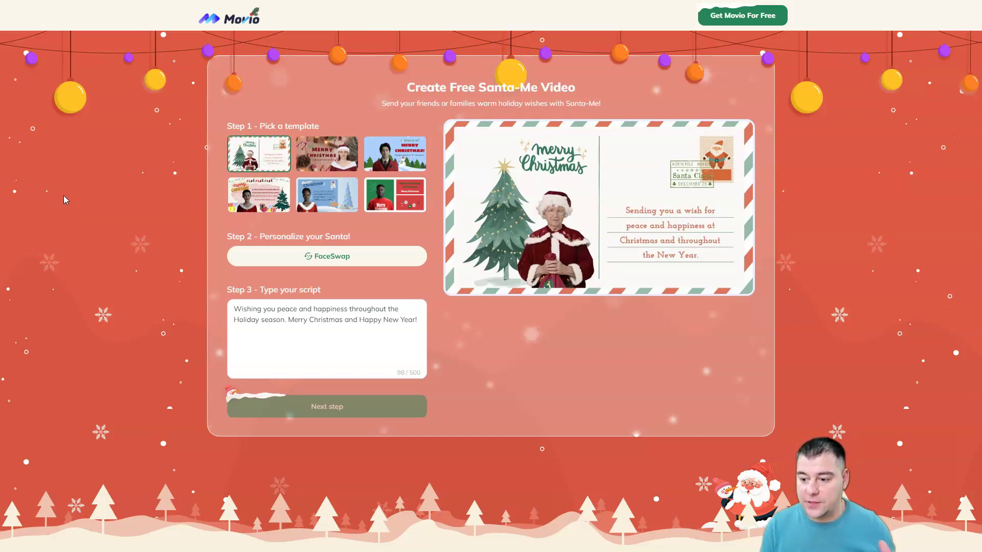
Step: Leave the Santa-Me page and return to My Avatar's seven TalkingPhotos
mouse_move(356, 234)
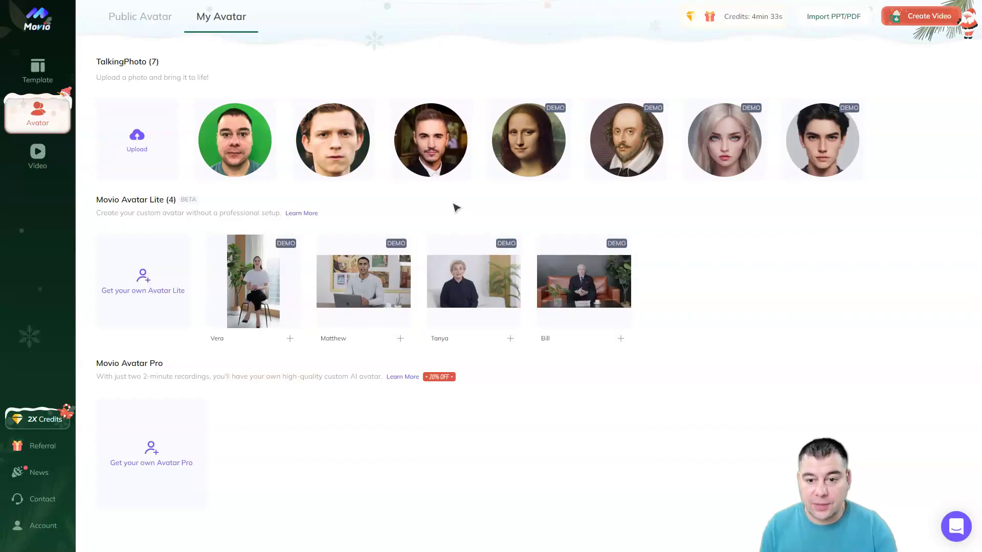
Step: Play the finished 17-second statue-bust Untitled Video from My Space, then return to the video list
click(44, 162)
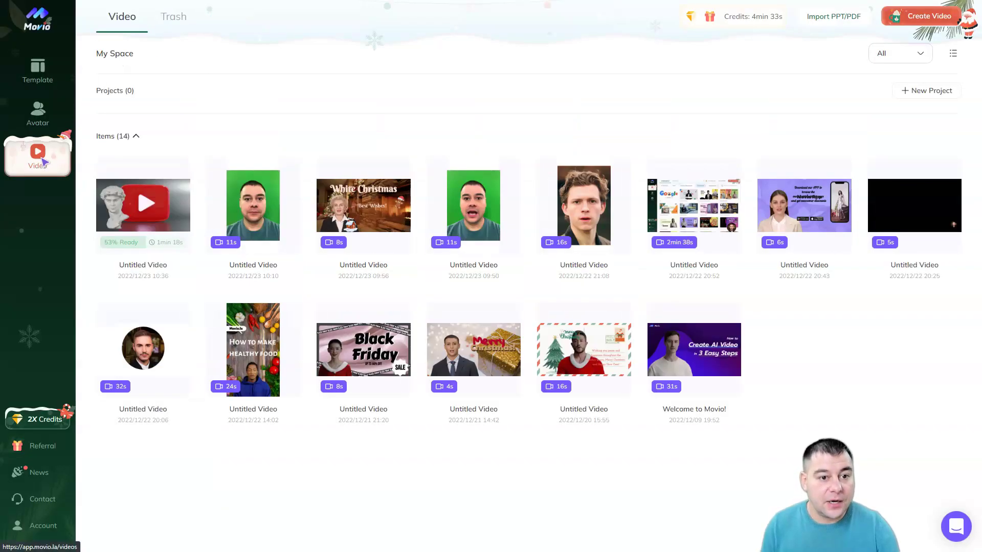
mouse_move(145, 208)
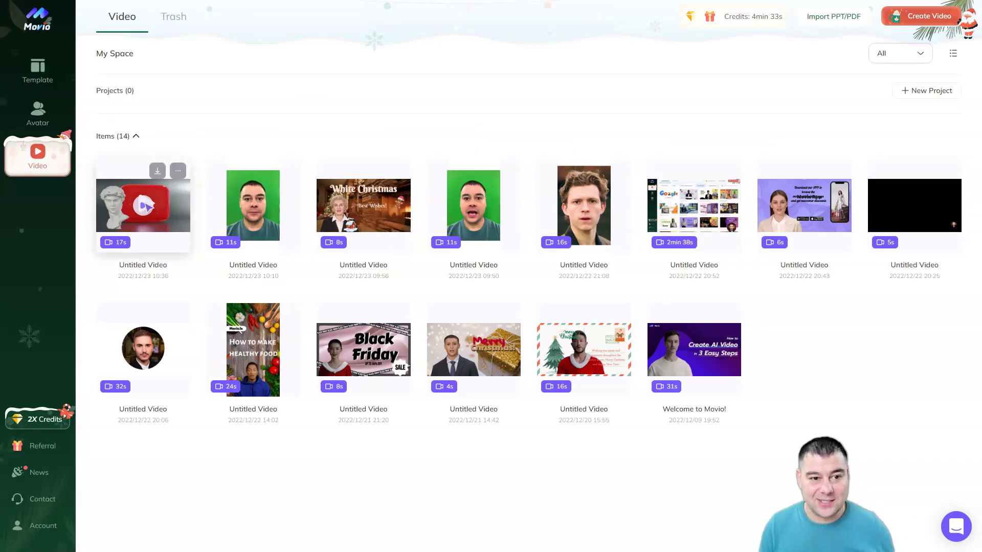
click(146, 207)
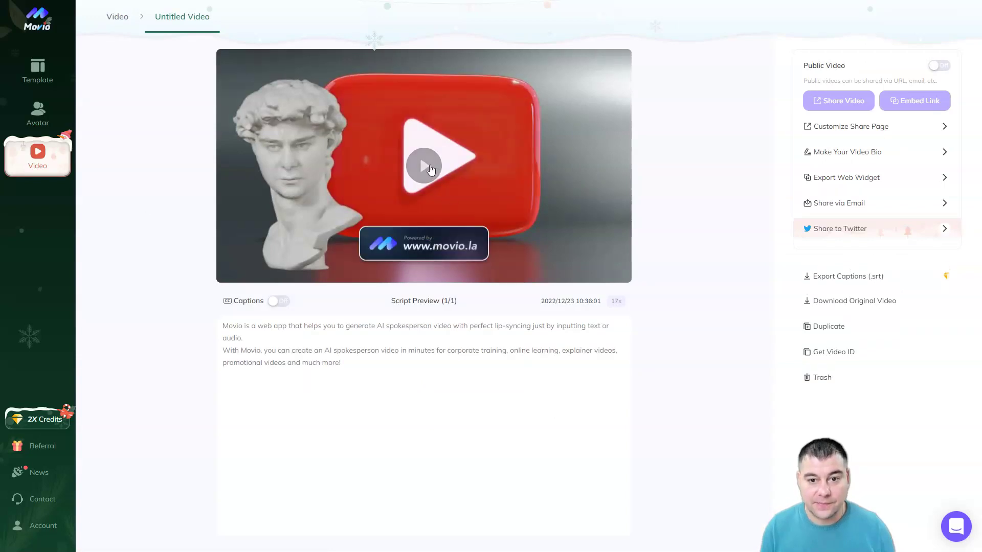
click(431, 169)
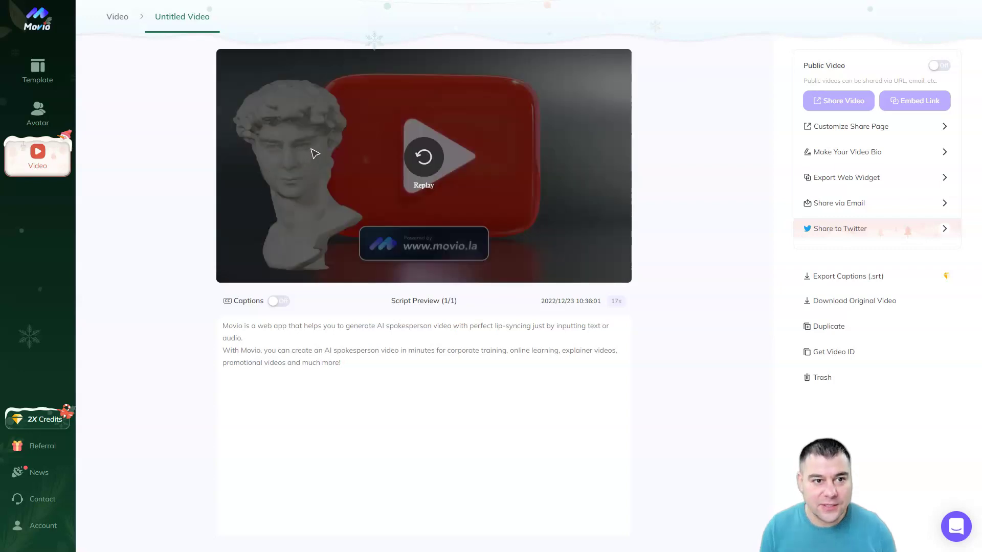
click(121, 21)
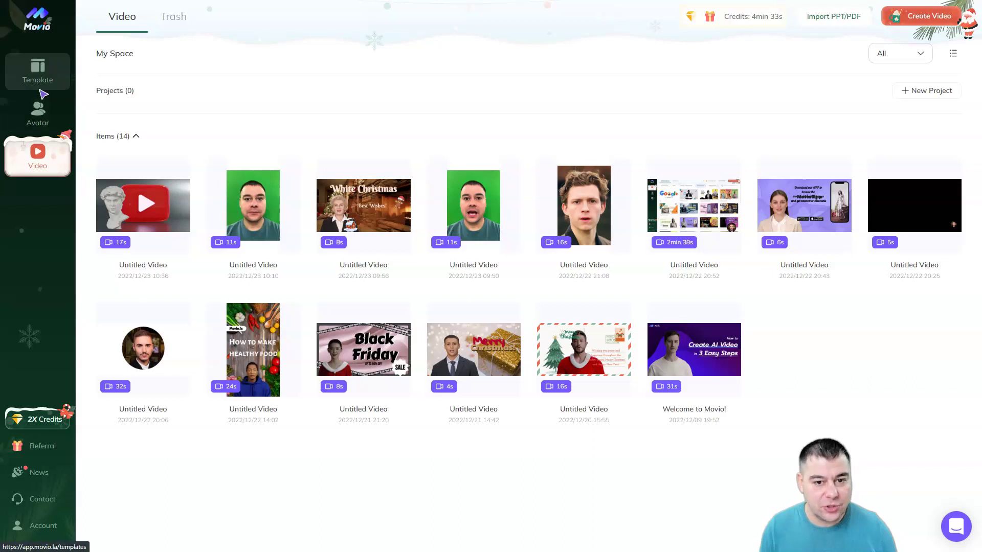
Step: Open your green-background TalkingPhoto from My Avatar to reach its Landscape or Portrait video options
click(44, 70)
click(51, 110)
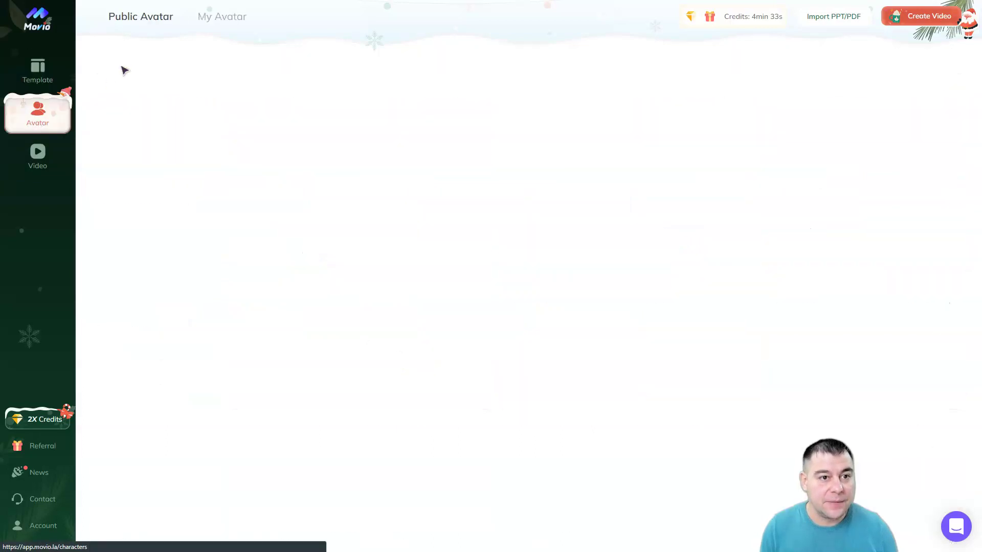
click(221, 22)
click(242, 148)
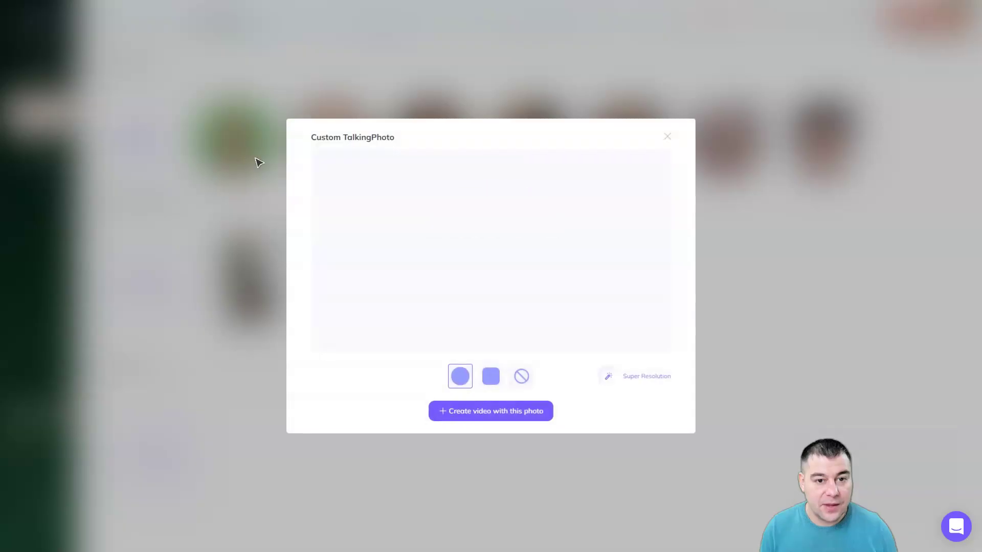
mouse_move(481, 415)
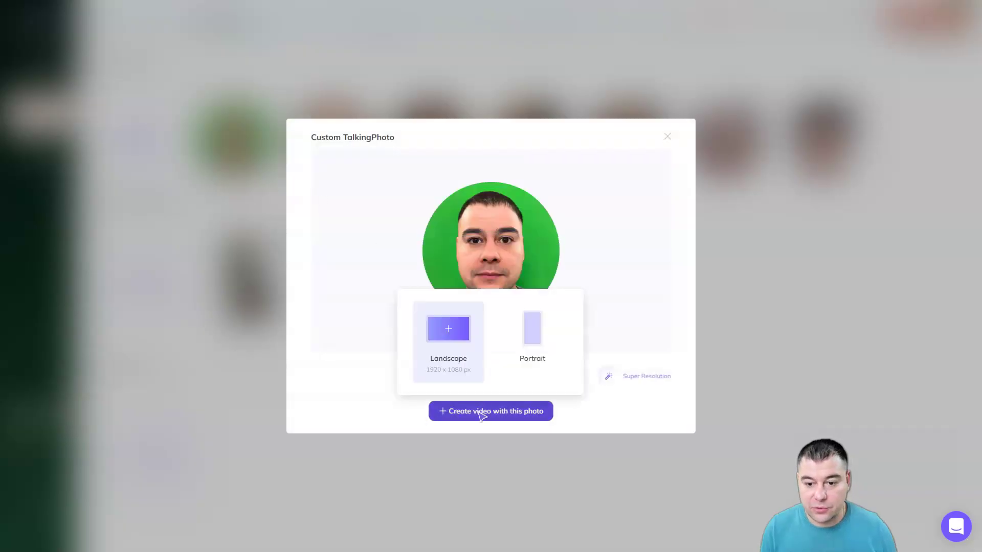
Step: Start a landscape video with the photo, apply Super Resolution, and leave it with no frame shape
click(446, 335)
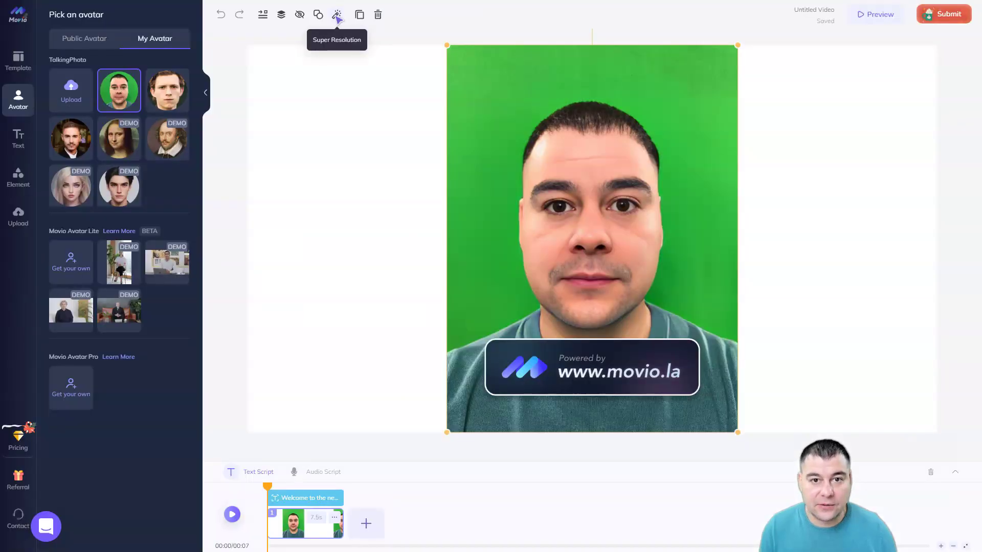
click(337, 15)
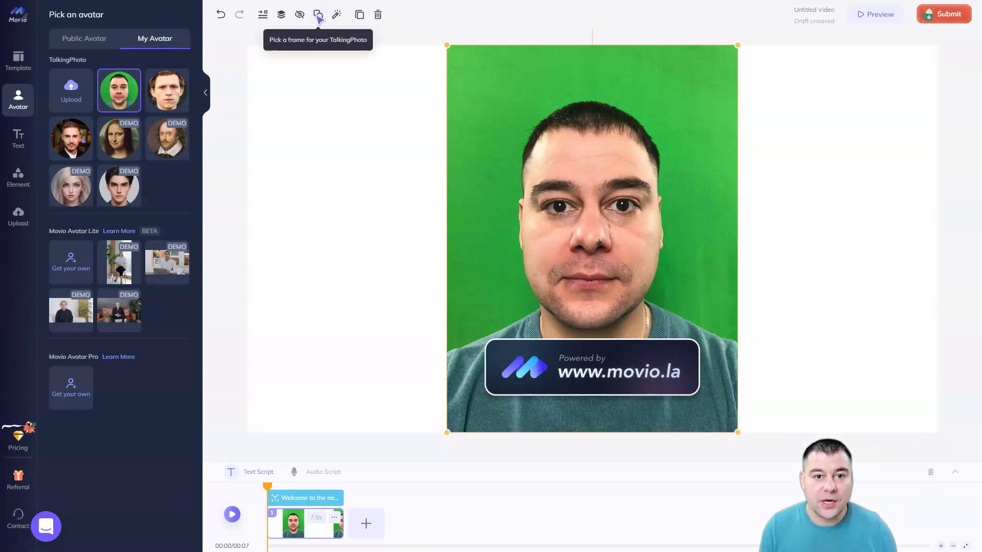
click(318, 15)
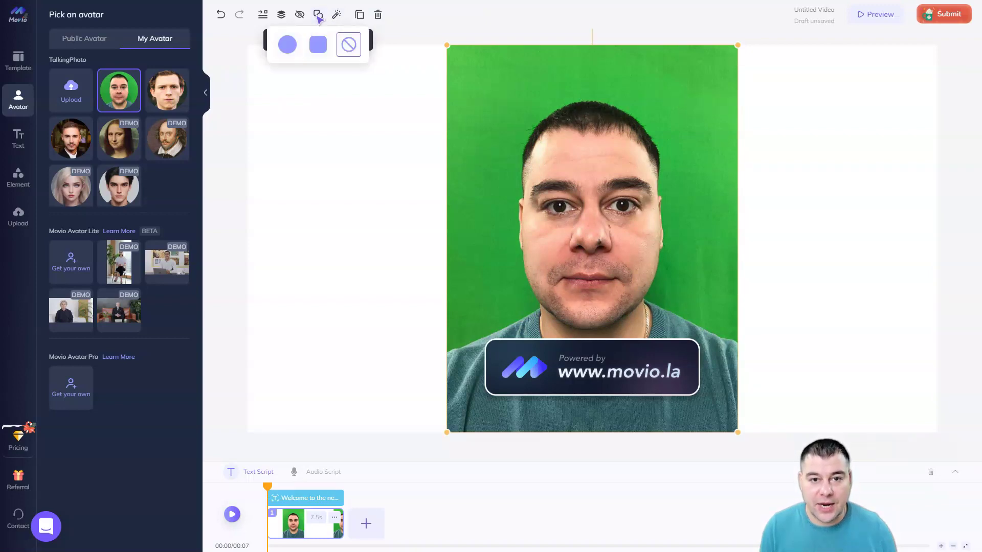
click(311, 52)
click(287, 45)
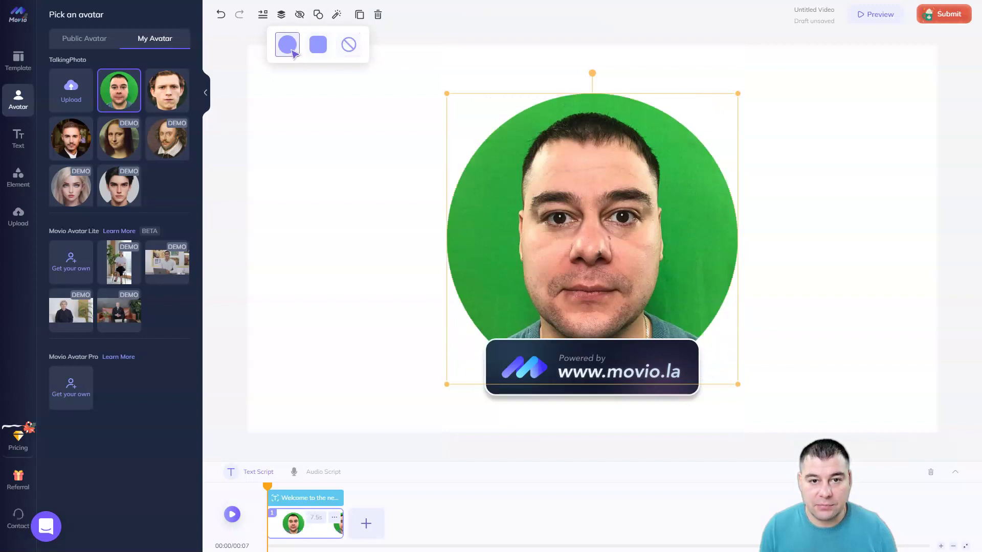
click(349, 46)
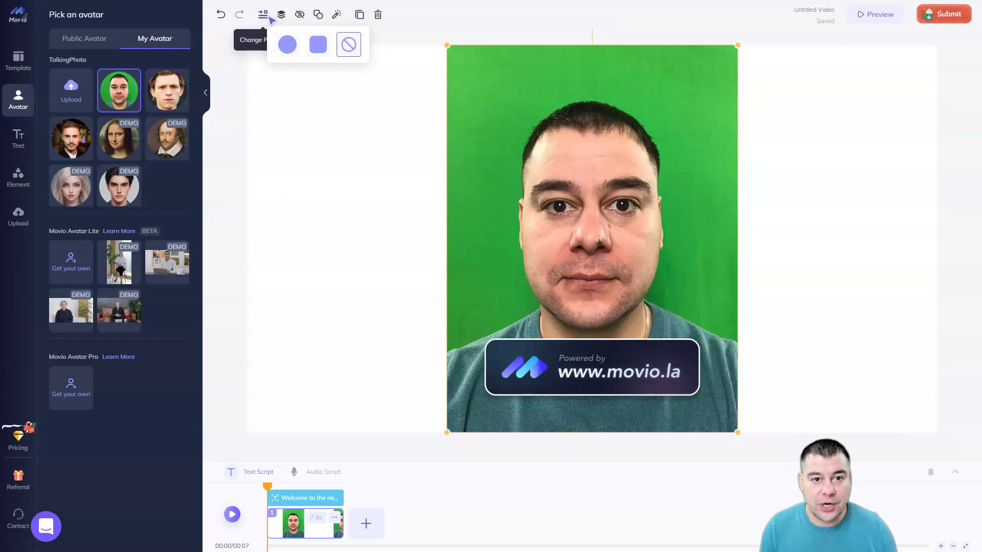
click(305, 184)
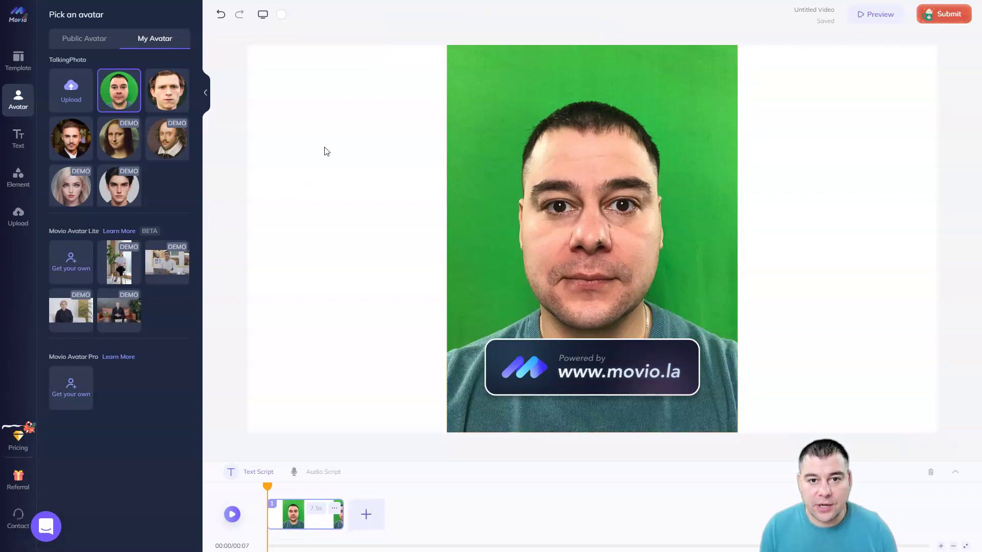
Step: Record a voice clip and use Recorded Audio.wav as the scene's audio script
click(314, 473)
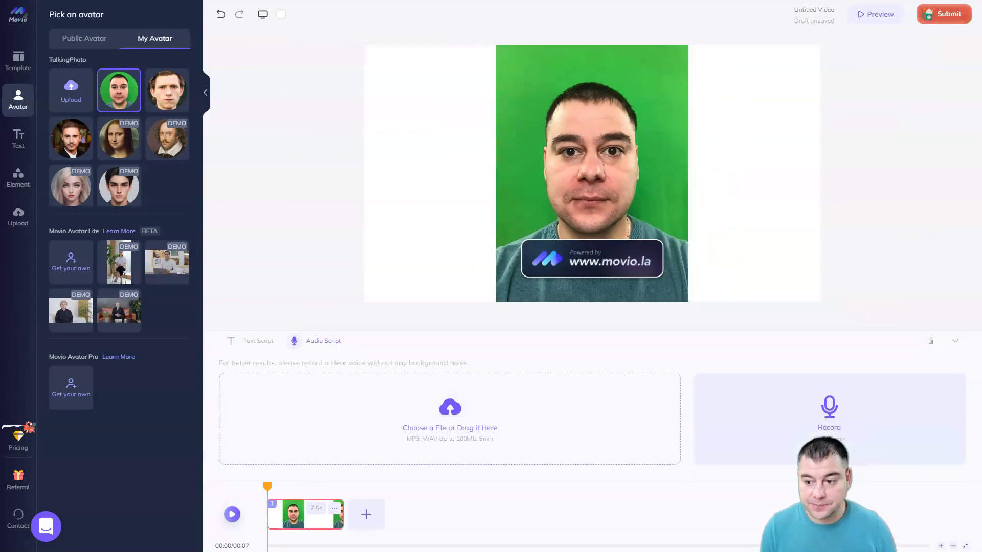
click(775, 423)
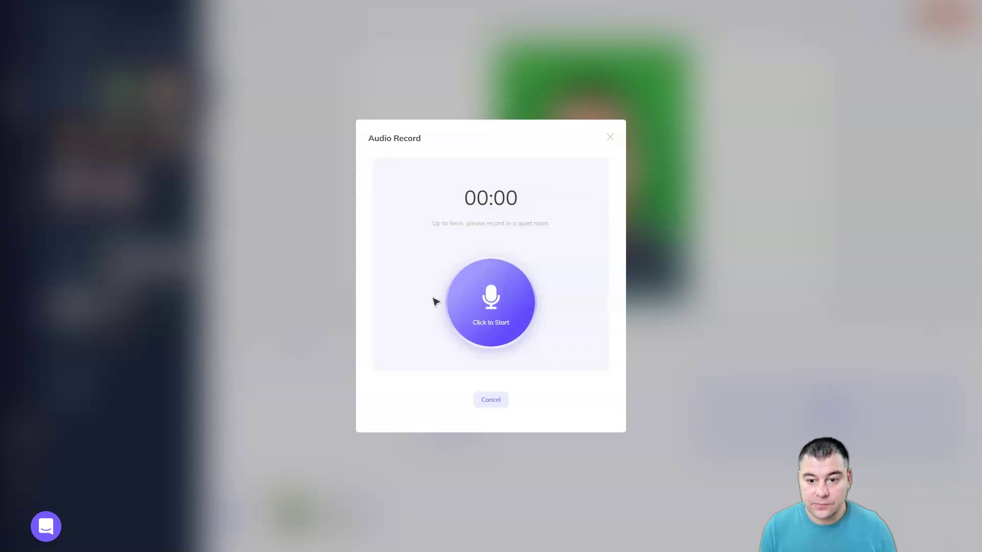
click(483, 311)
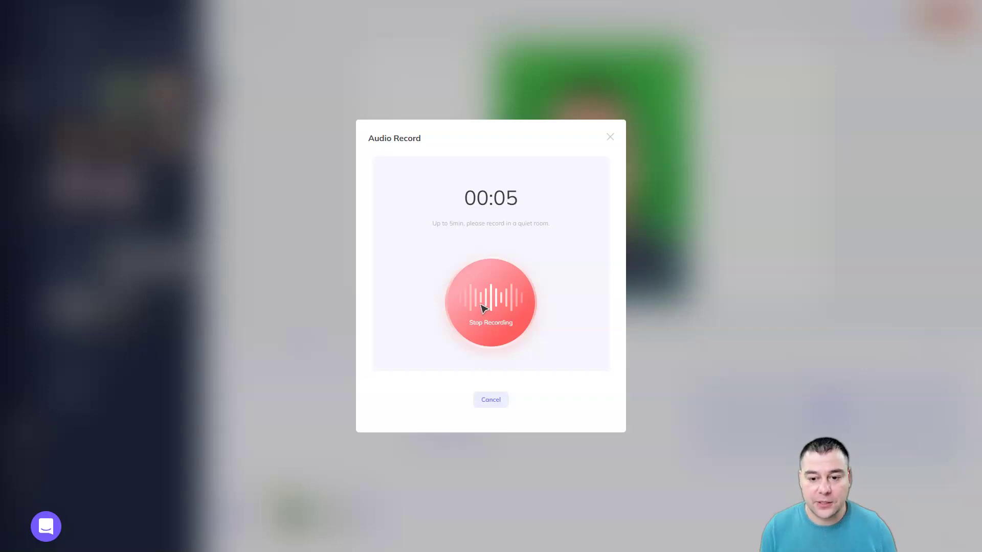
click(491, 305)
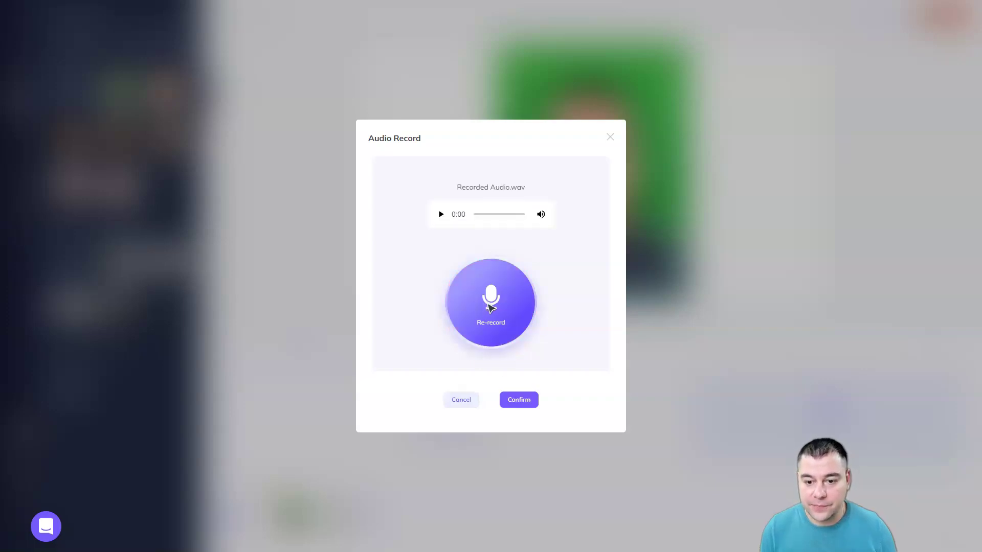
click(514, 400)
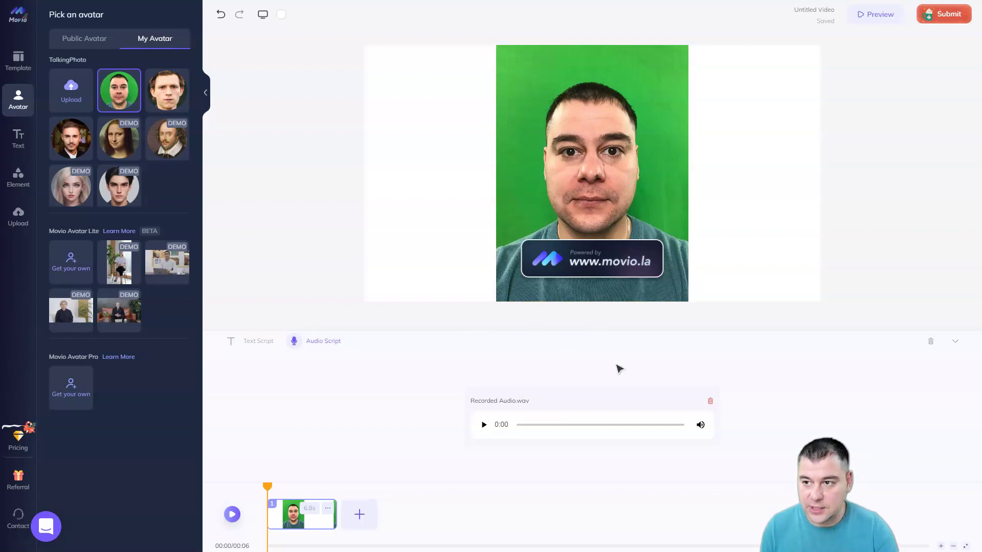
Step: Submit the talking-photo video for rendering, confirm the credit spend, and return to the Template gallery
click(946, 15)
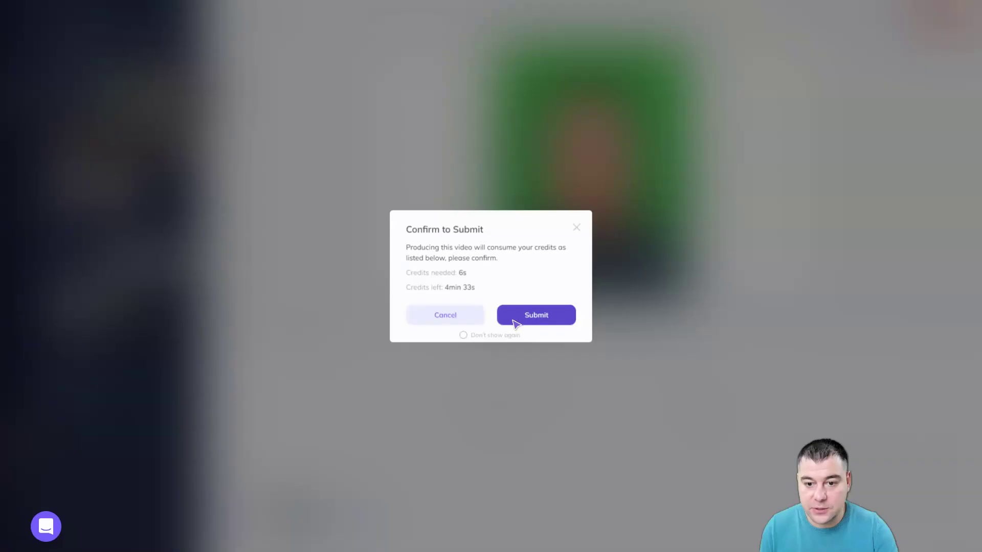
click(531, 315)
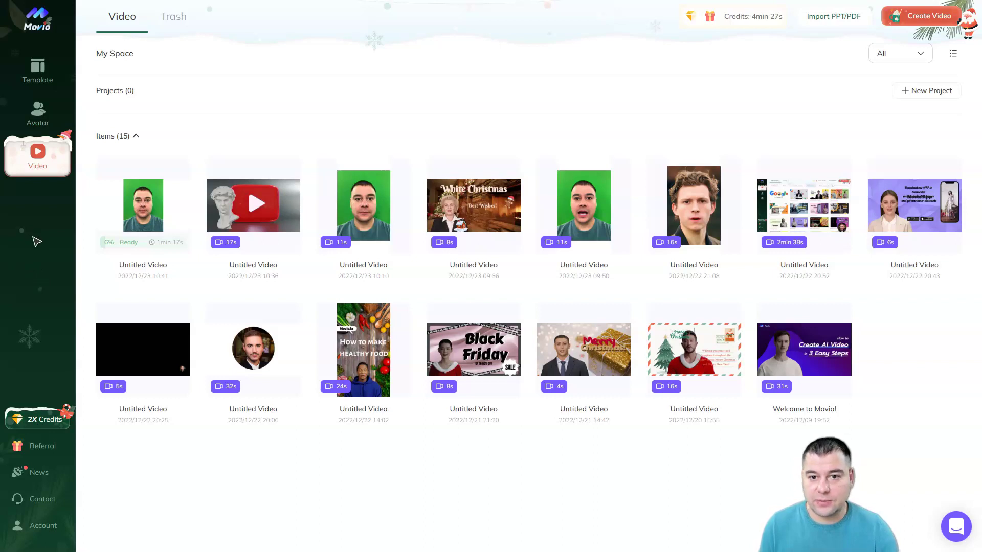
click(38, 78)
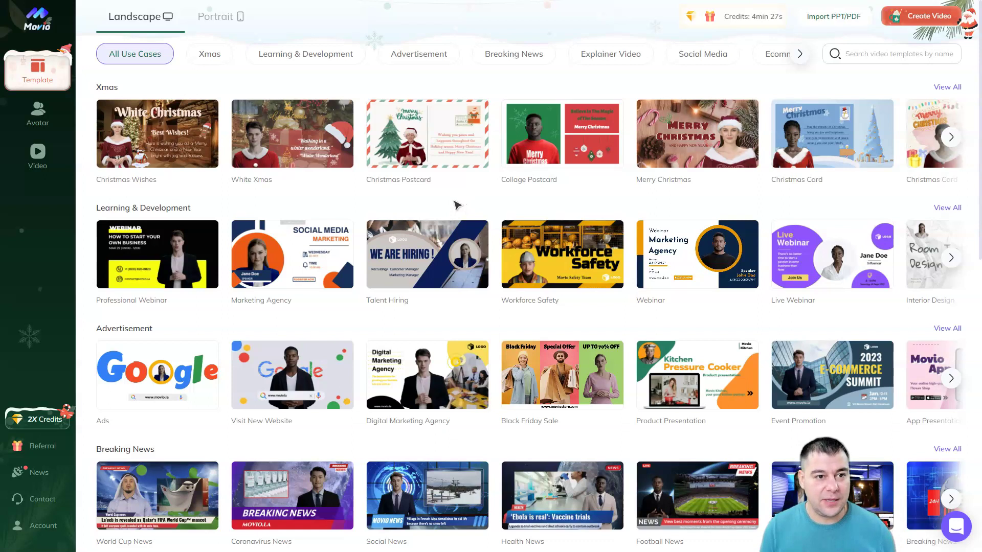
Step: Filter the template gallery to the Business Cards category
click(799, 53)
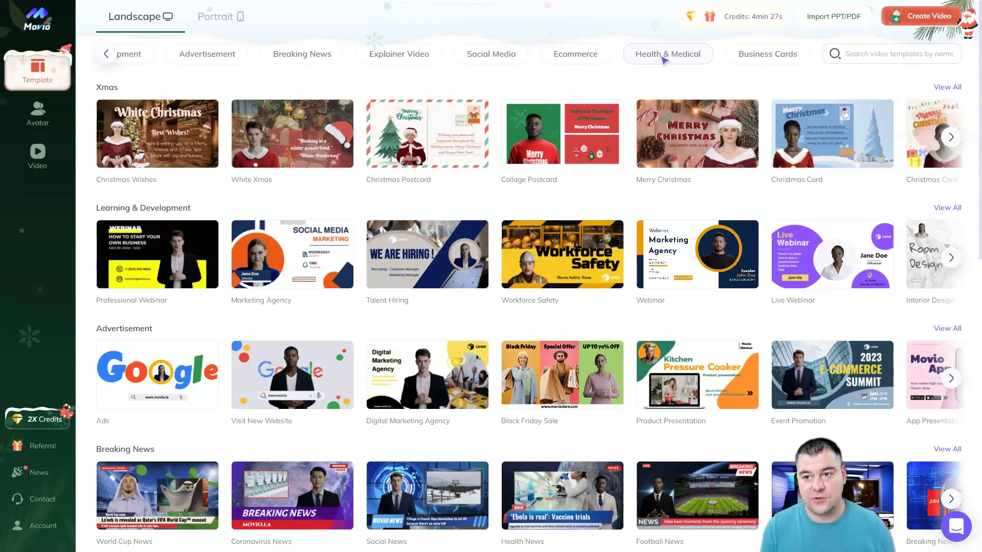
click(754, 61)
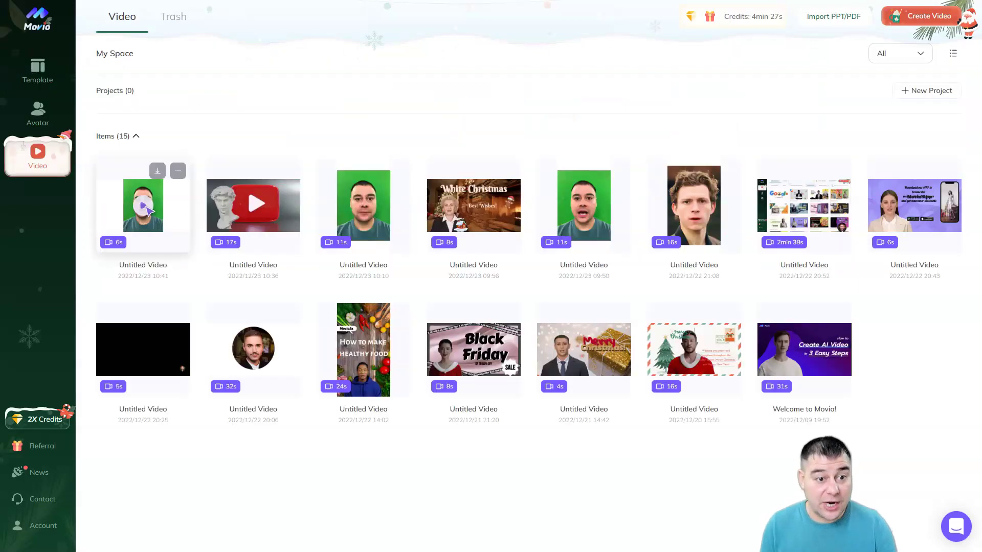
Step: Open the newest 6-second green-background TalkingPhoto video and let it play through
click(144, 208)
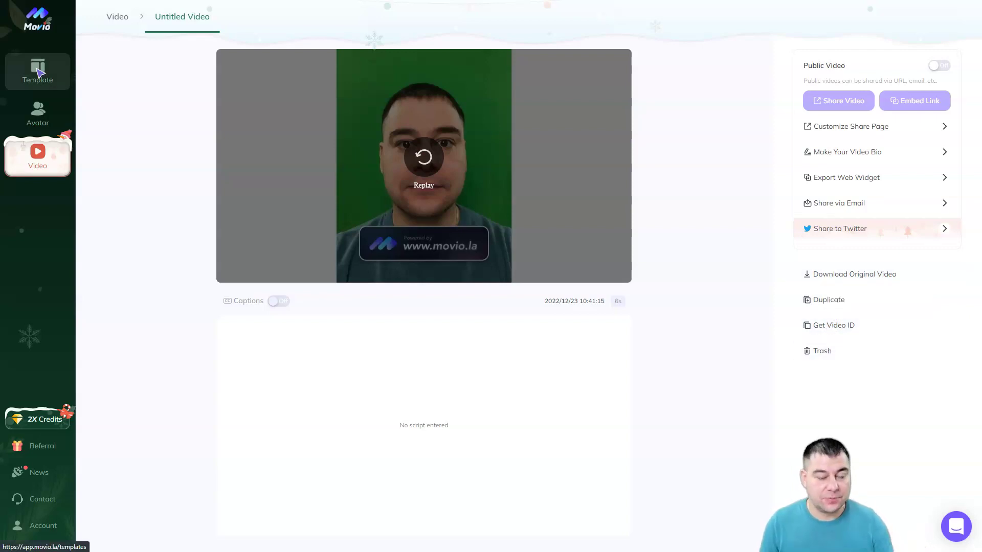
Step: Go back from the video detail page to the all-use-cases Template gallery
click(39, 73)
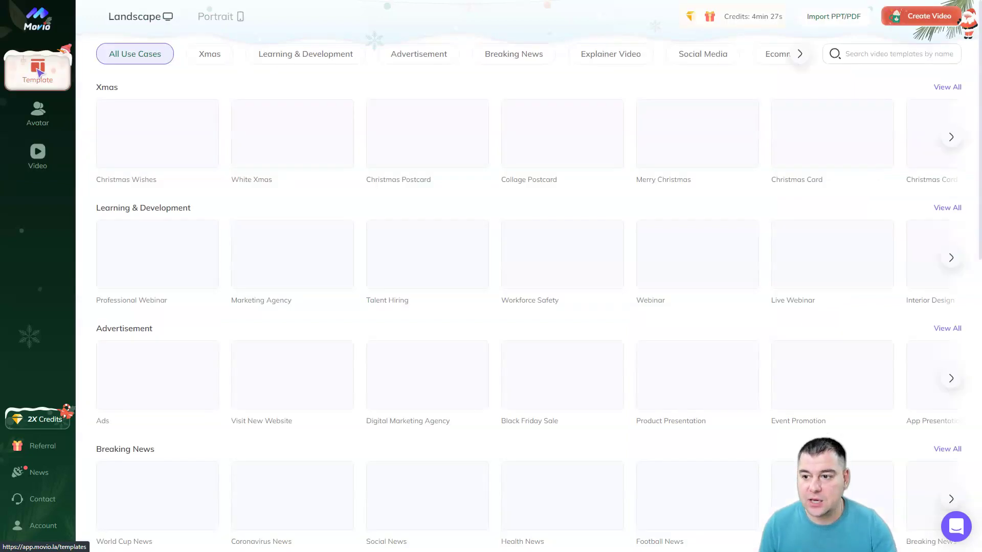